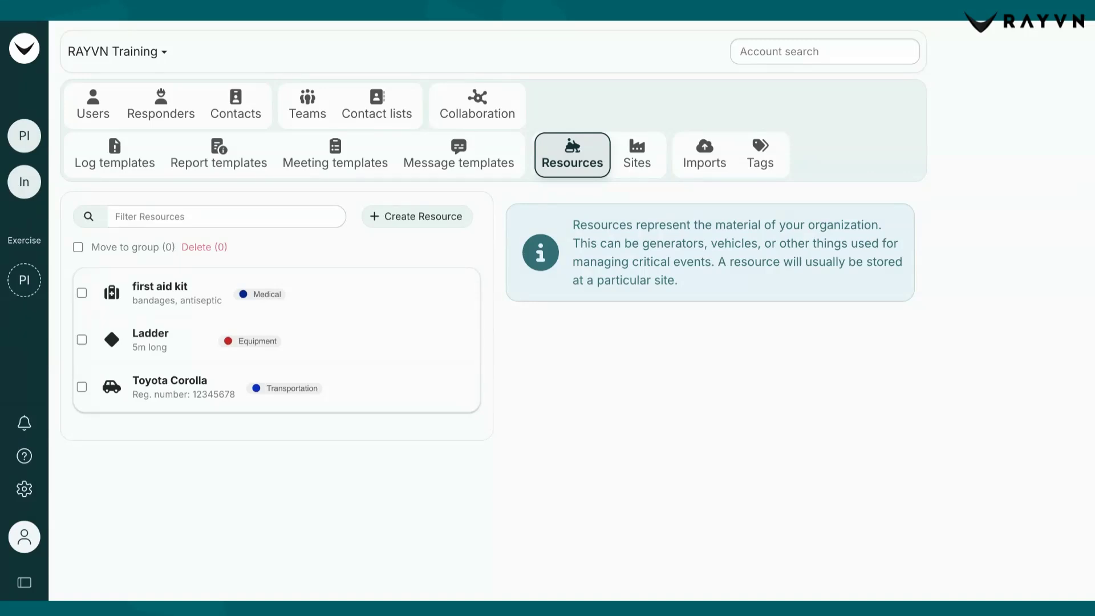
Create a resource named Mercedes Benz, enter its registration number as the description and keep the car icon
{"action": "left_click", "coordinate": [397, 224]}
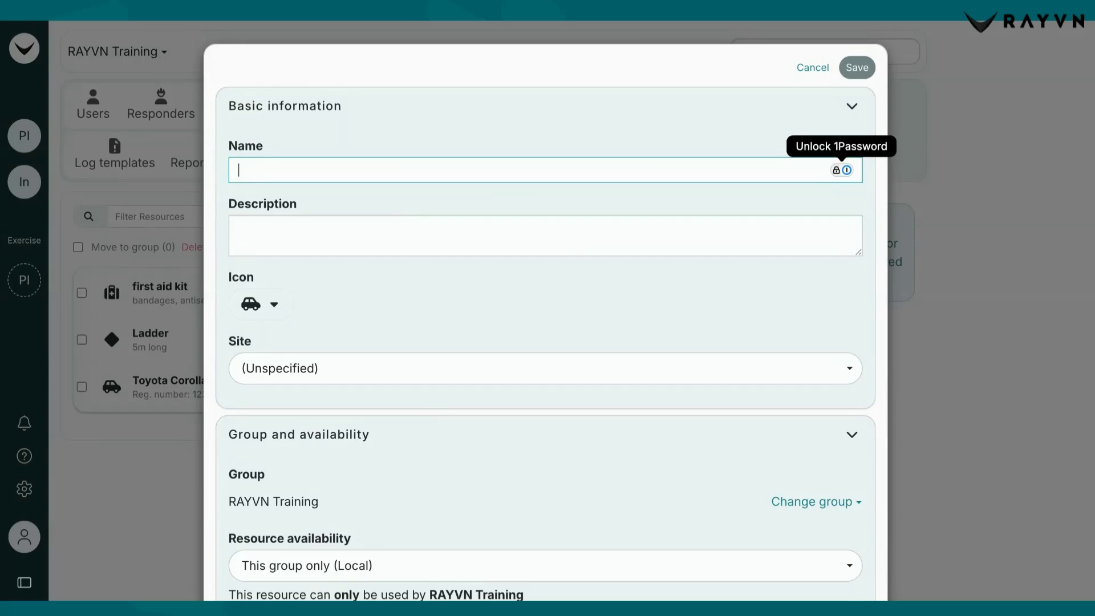
{"action": "type", "text": "Mercedes Benz"}
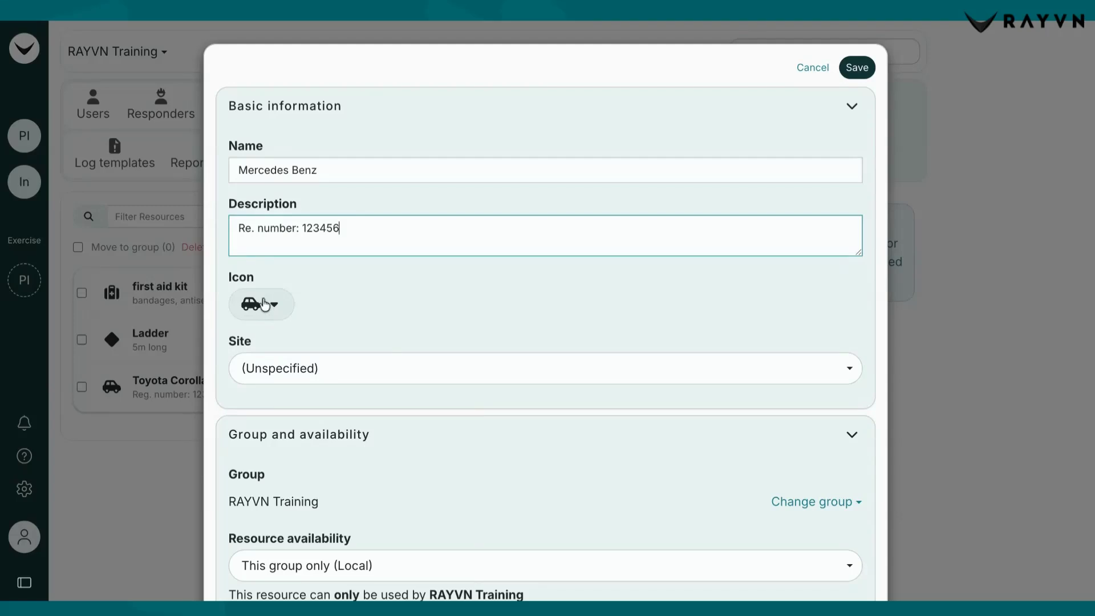
{"action": "left_click", "coordinate": [263, 305]}
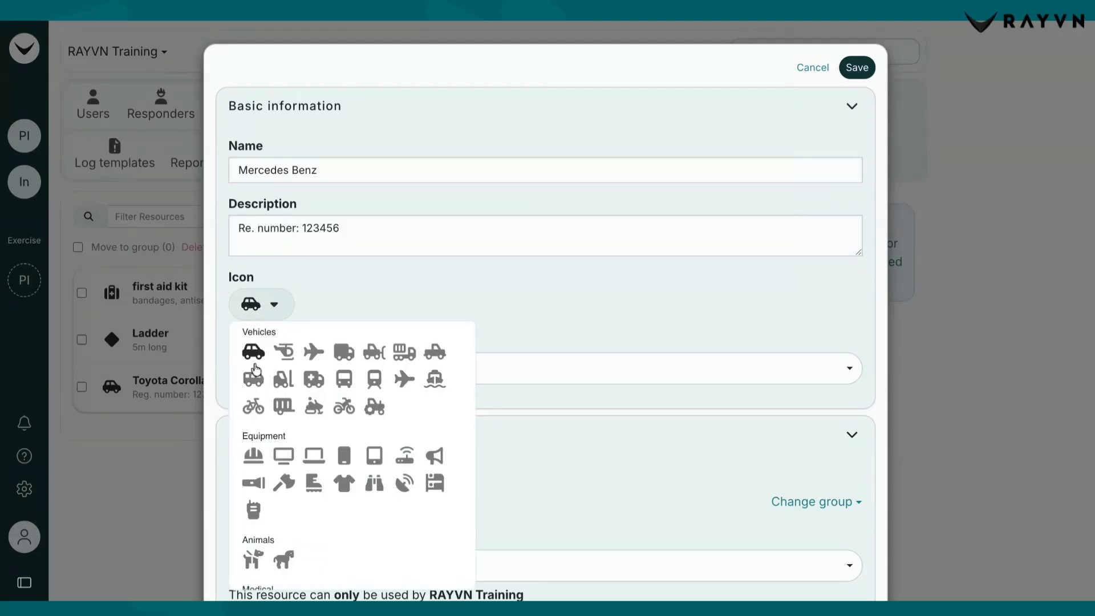
{"action": "left_click", "coordinate": [458, 299]}
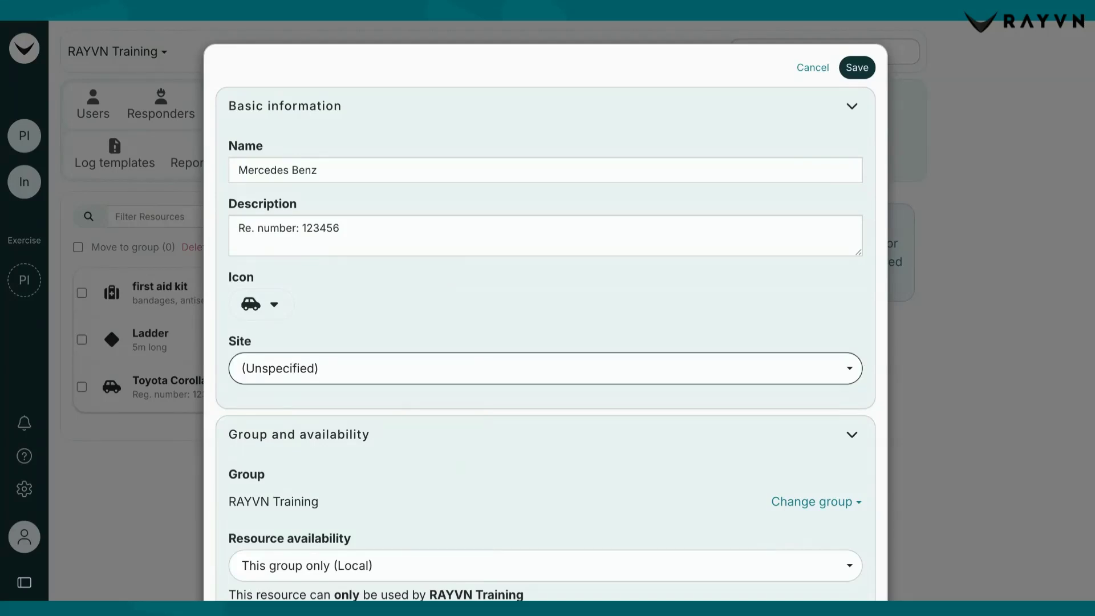
Assign the Mercedes Benz resource to the HQ site, add the Transportation tag and save it
{"action": "left_click", "coordinate": [279, 368]}
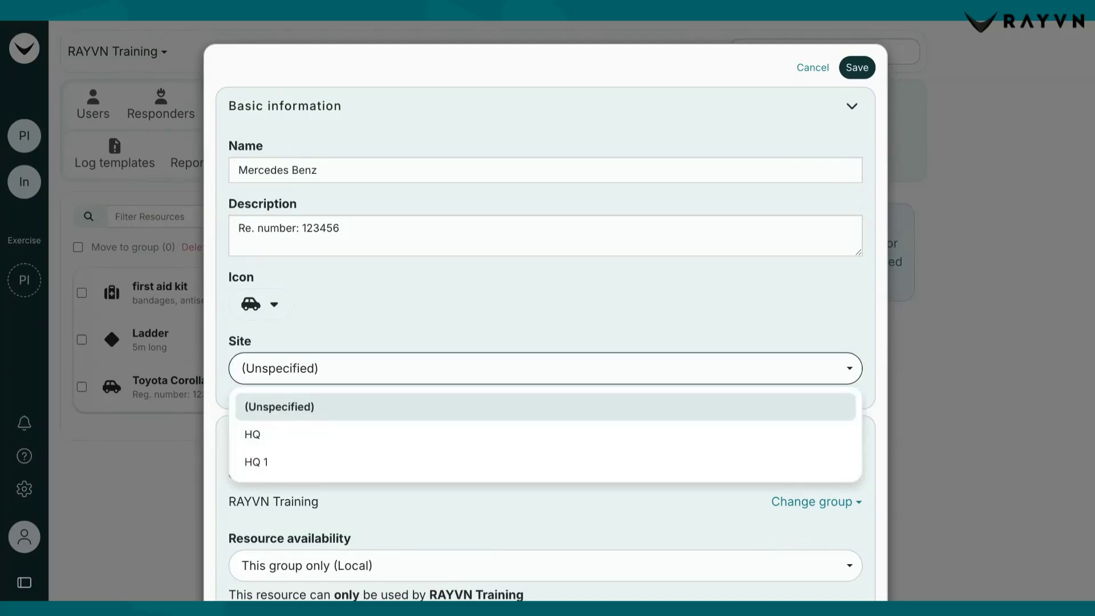
{"action": "left_click", "coordinate": [279, 432]}
{"action": "scroll", "coordinate": [425, 444], "scroll_direction": "down", "scroll_amount": 3}
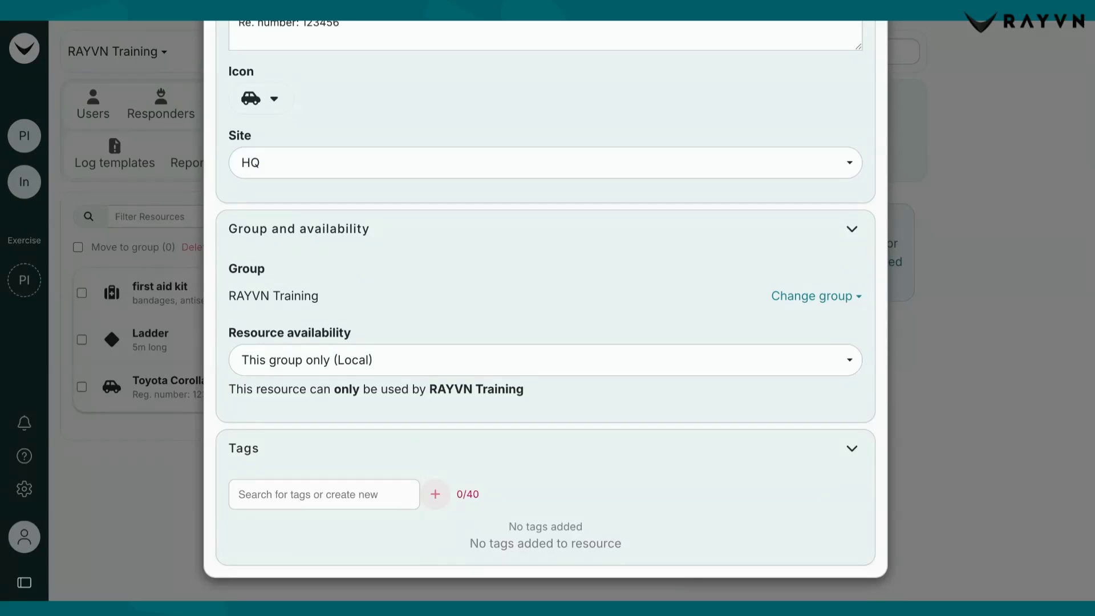
{"action": "left_click", "coordinate": [342, 488]}
{"action": "left_click", "coordinate": [298, 525]}
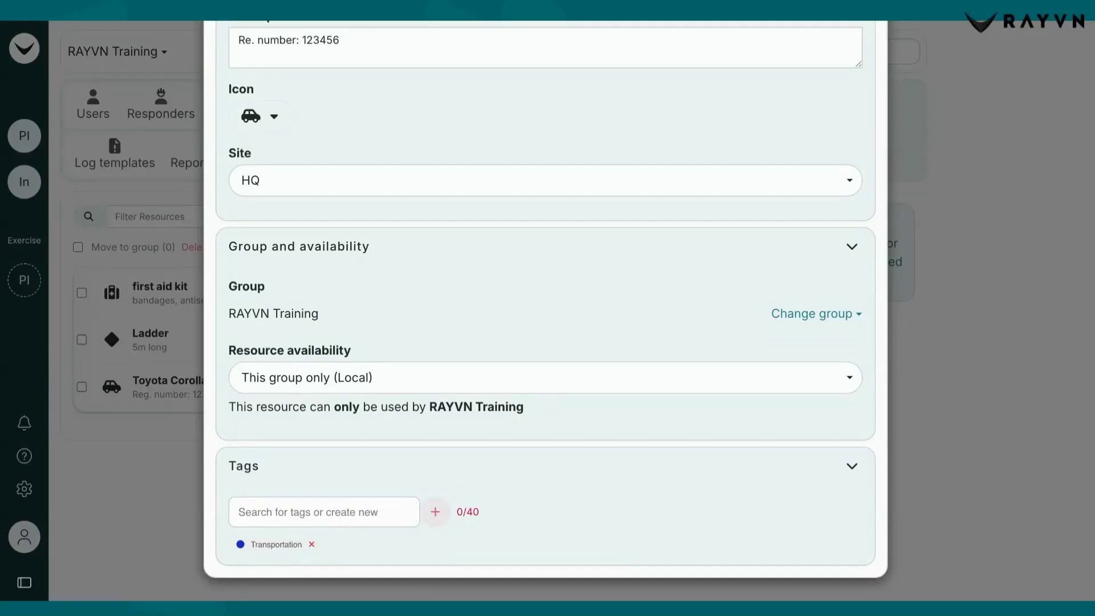
{"action": "scroll", "coordinate": [677, 386], "scroll_direction": "up", "scroll_amount": 4}
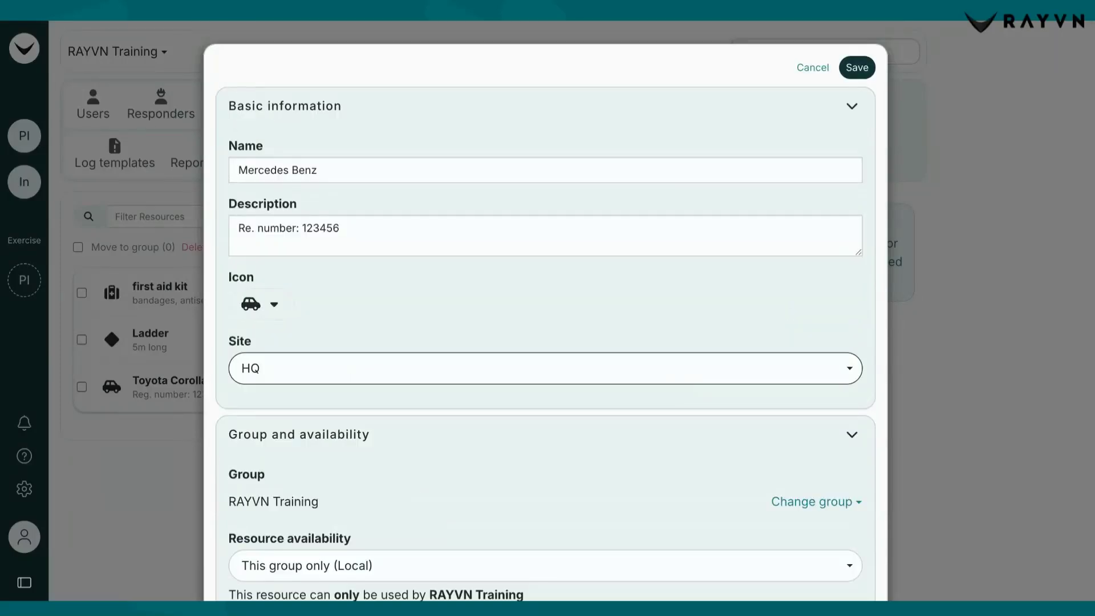
{"action": "left_click", "coordinate": [857, 69]}
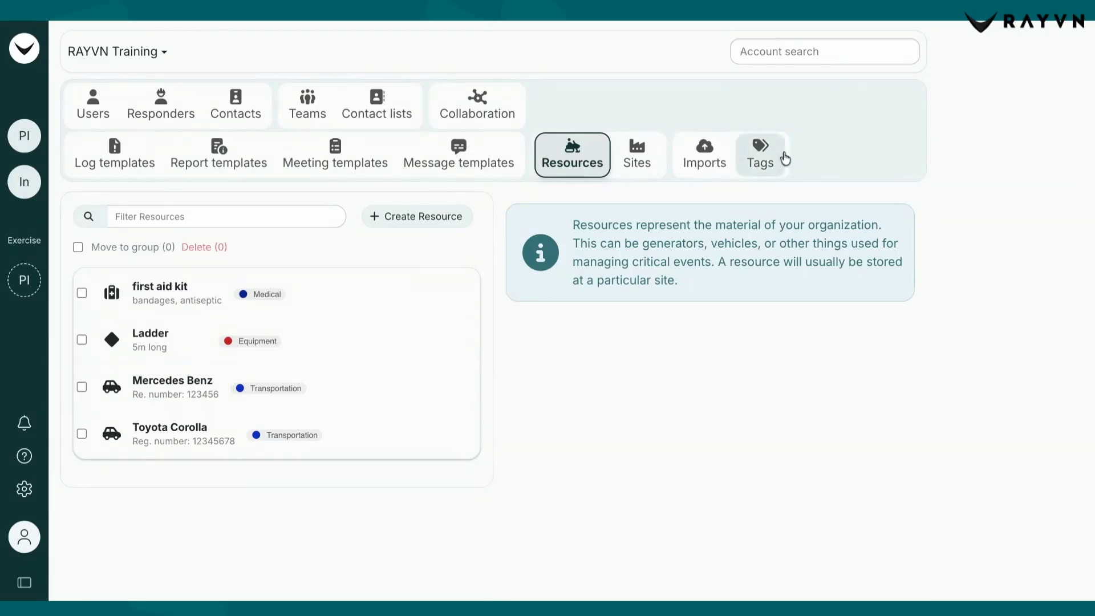
Review the account's resource and log tags, and return to the resource list
{"action": "left_click", "coordinate": [781, 156]}
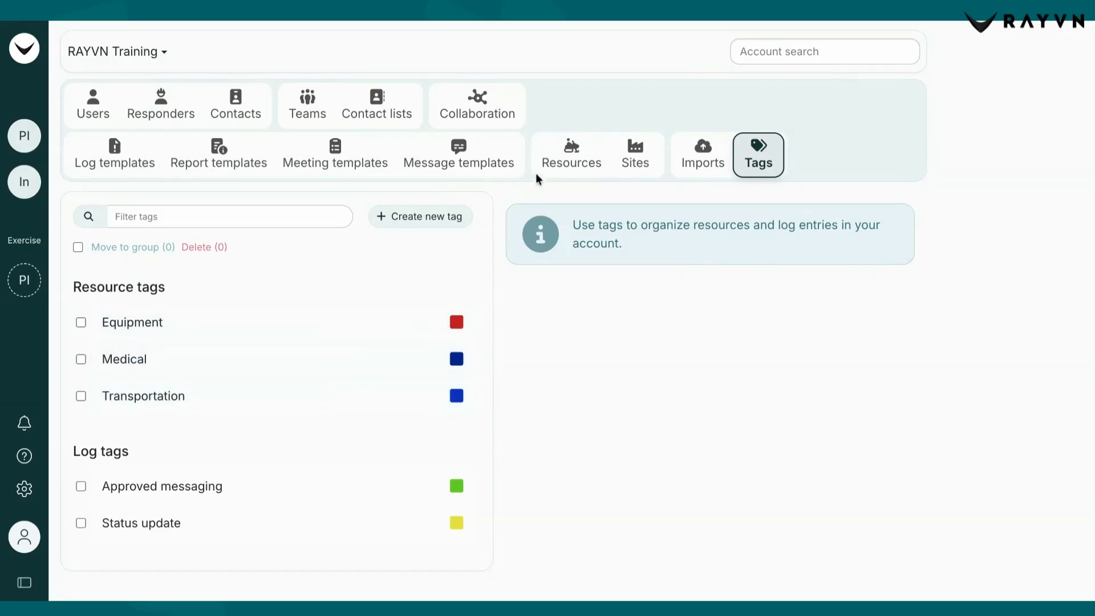
{"action": "left_click", "coordinate": [551, 174]}
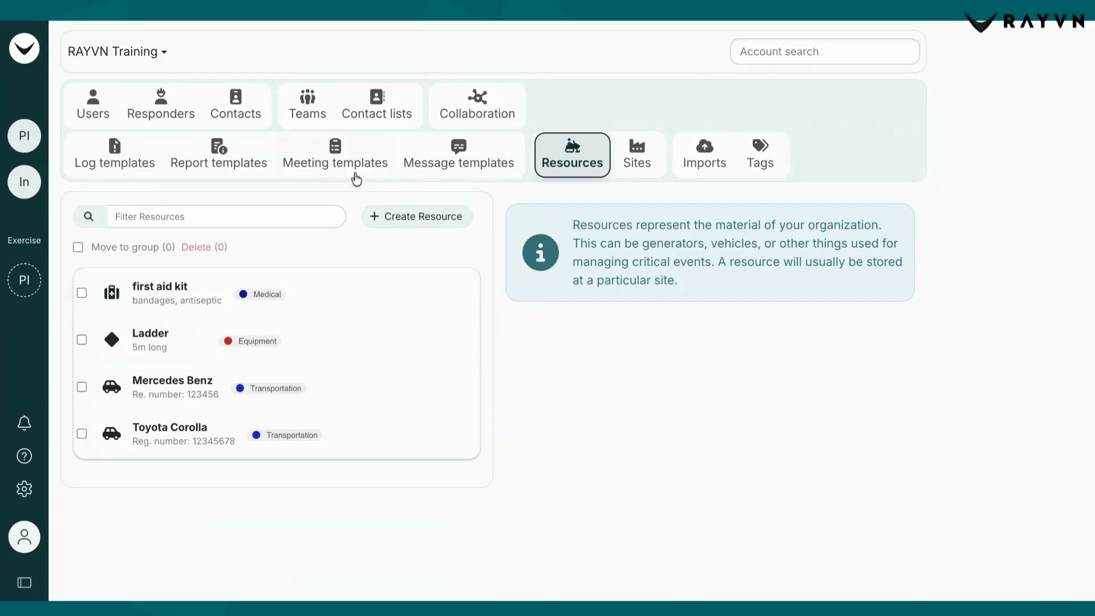
Enable the Resources log tool for the Personnel Injury incident and open its Resources section
{"action": "left_click", "coordinate": [24, 136]}
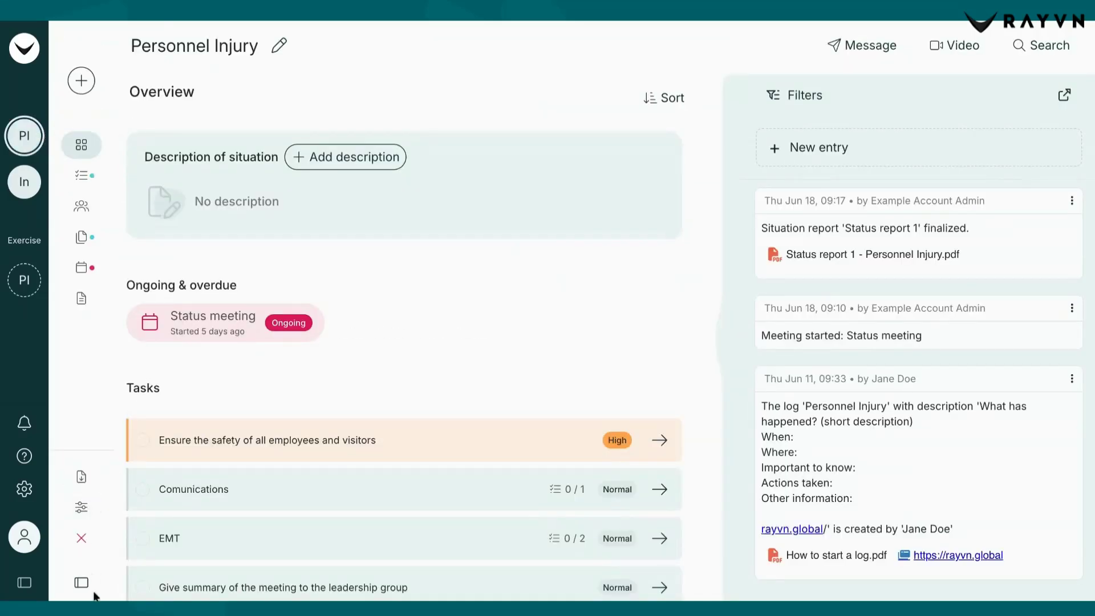
{"action": "left_click", "coordinate": [81, 582]}
{"action": "left_click", "coordinate": [97, 516]}
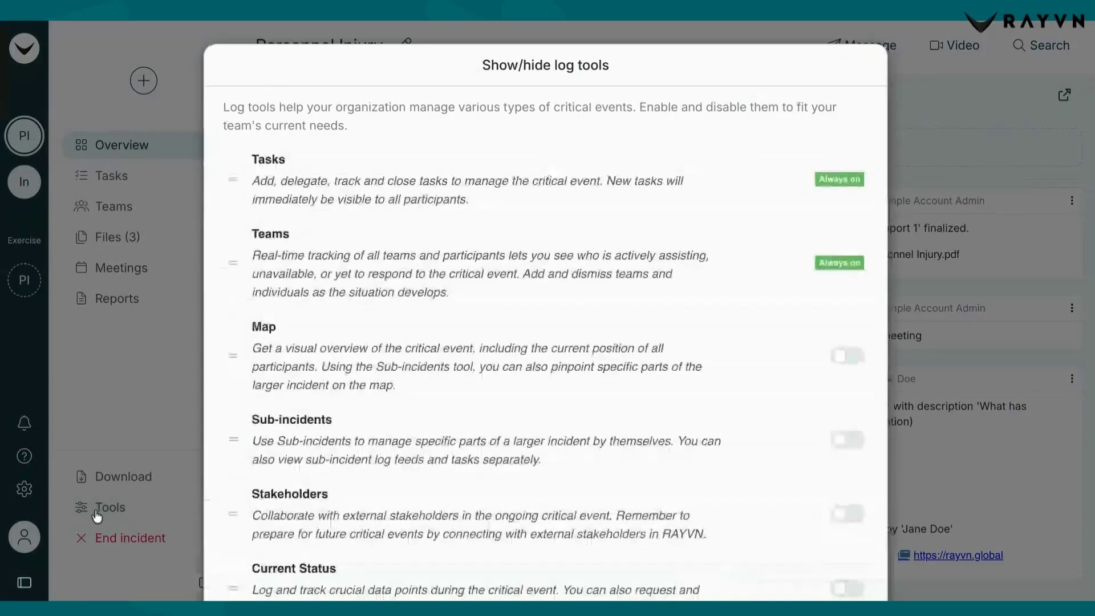
{"action": "scroll", "coordinate": [799, 455], "scroll_direction": "down", "scroll_amount": 2}
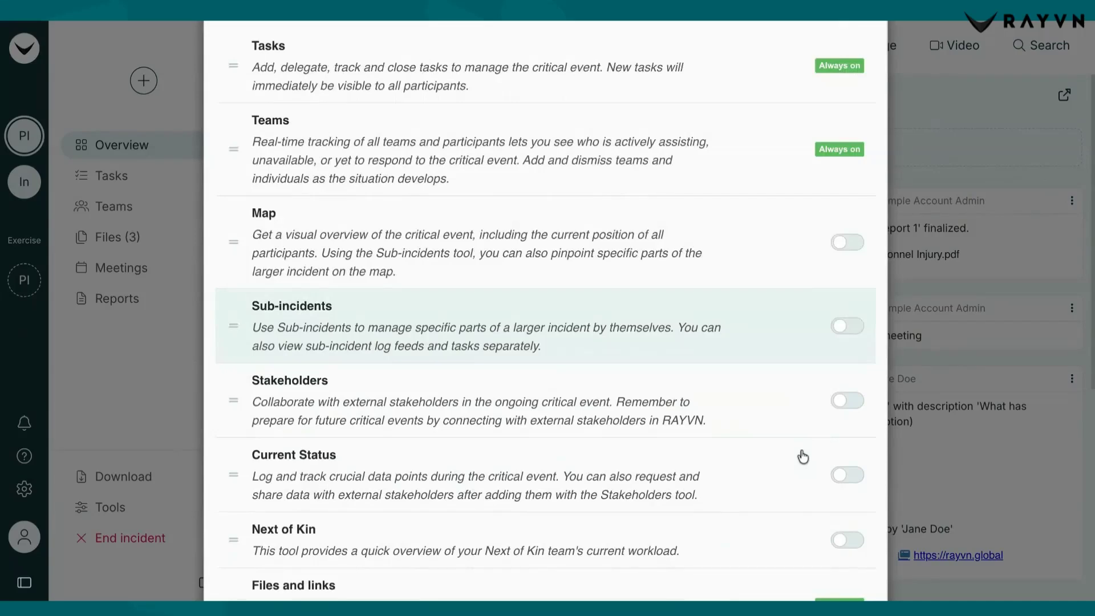
{"action": "key", "text": "Escape"}
{"action": "left_click", "coordinate": [140, 277]}
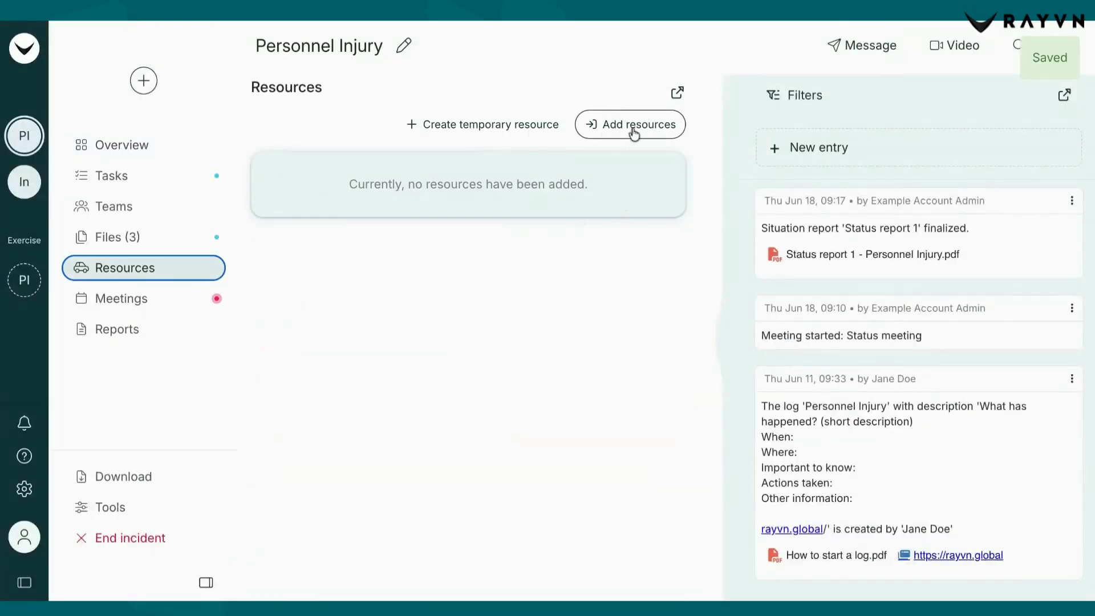
Add the first aid kit and Ladder resources to the Personnel Injury incident
{"action": "left_click", "coordinate": [632, 139]}
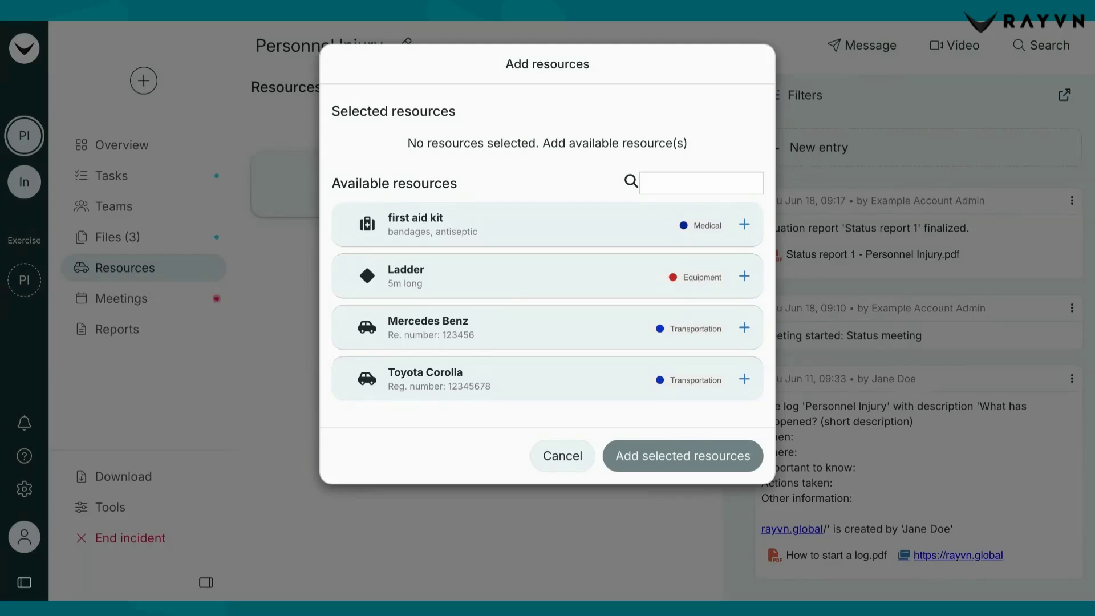
{"action": "left_click", "coordinate": [745, 226]}
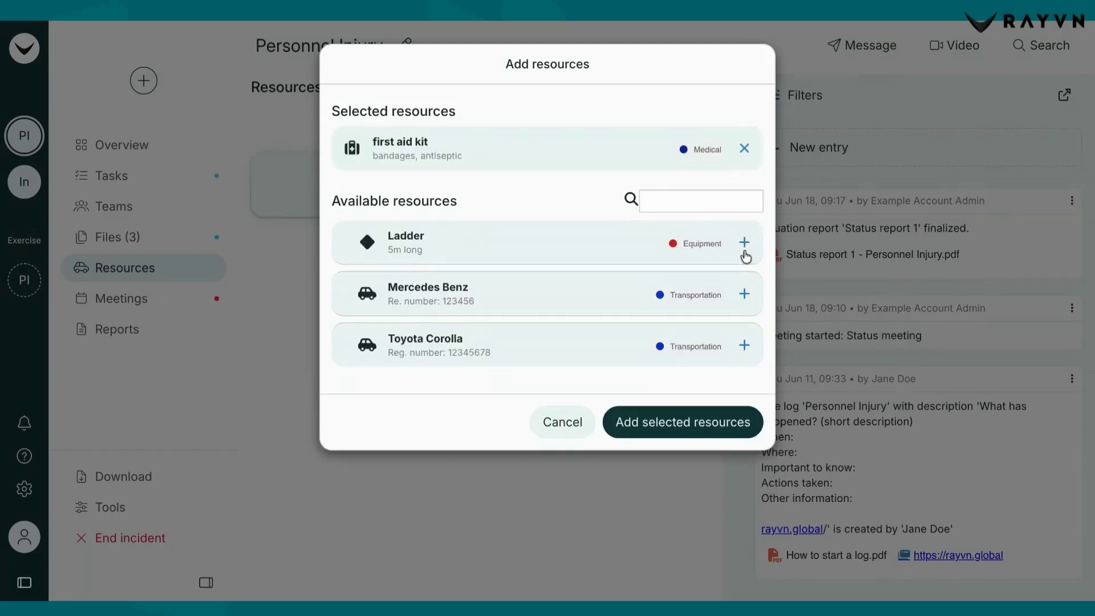
{"action": "left_click", "coordinate": [744, 244]}
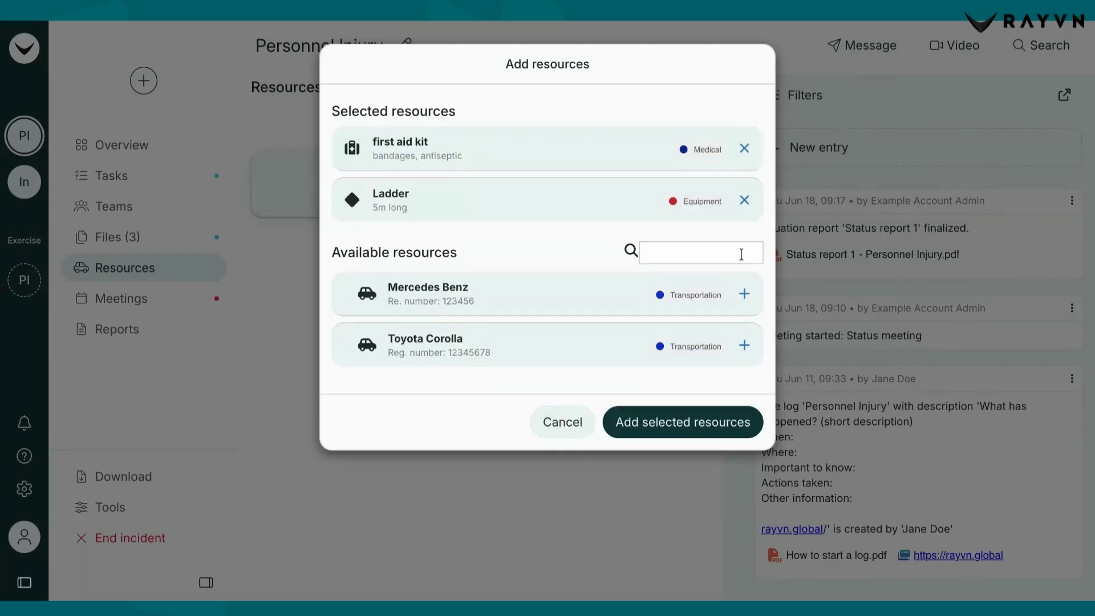
{"action": "left_click", "coordinate": [683, 425]}
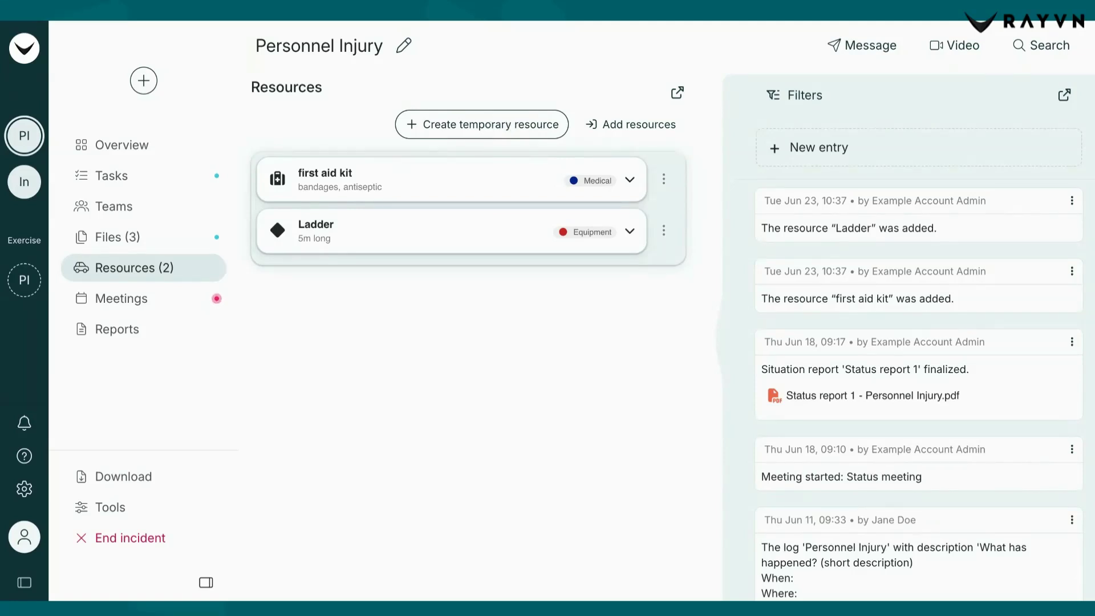
Create a temporary resource named Water pump with the description "available: 1300L" and the axe icon
{"action": "left_click", "coordinate": [482, 125]}
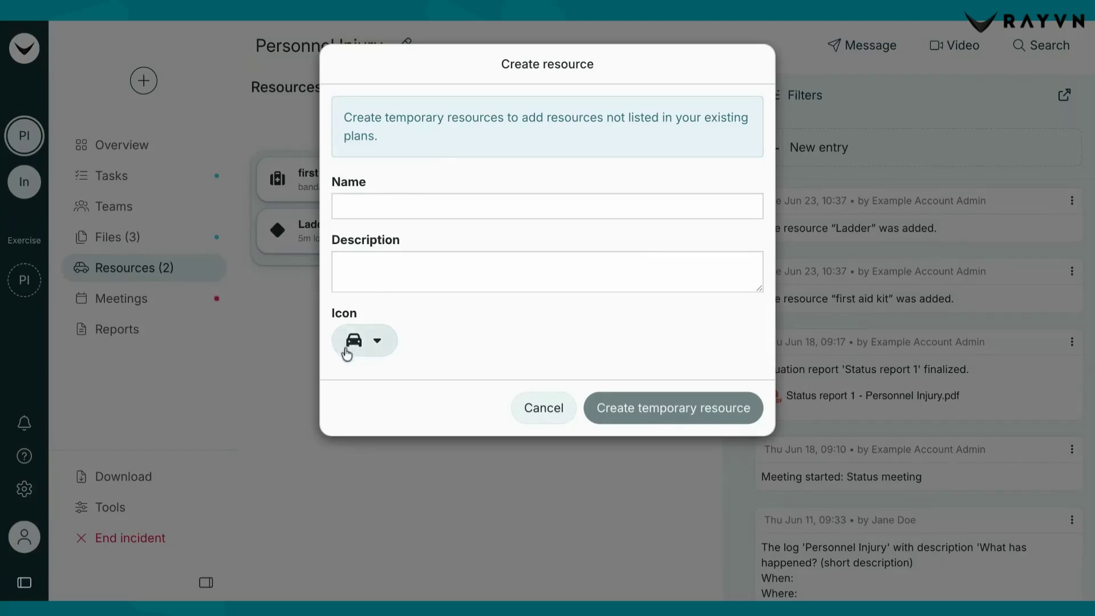
{"action": "left_click", "coordinate": [377, 199]}
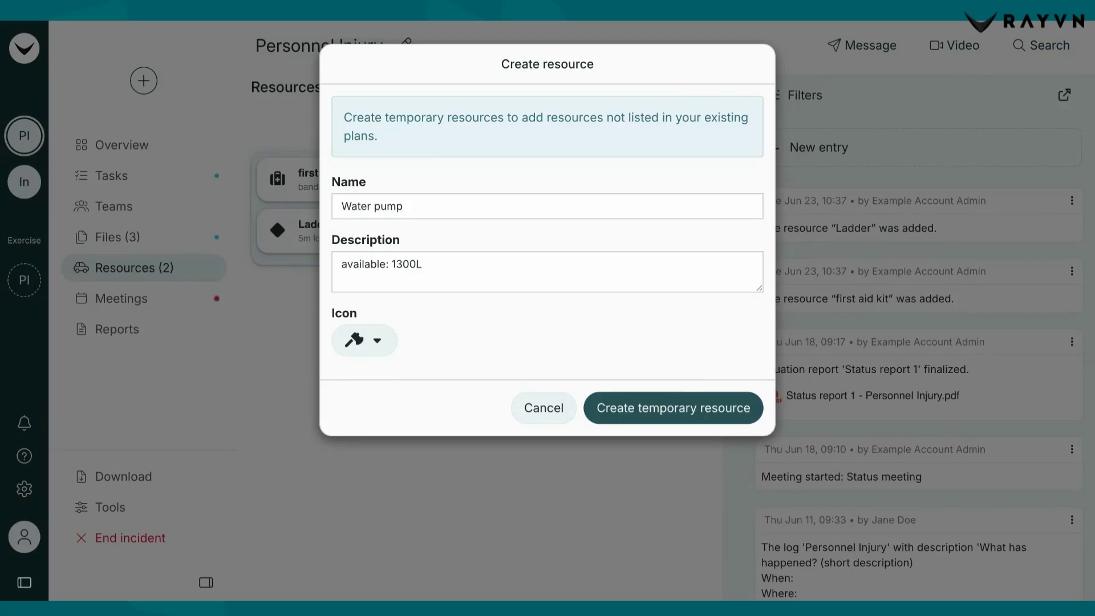
{"action": "left_click", "coordinate": [673, 408]}
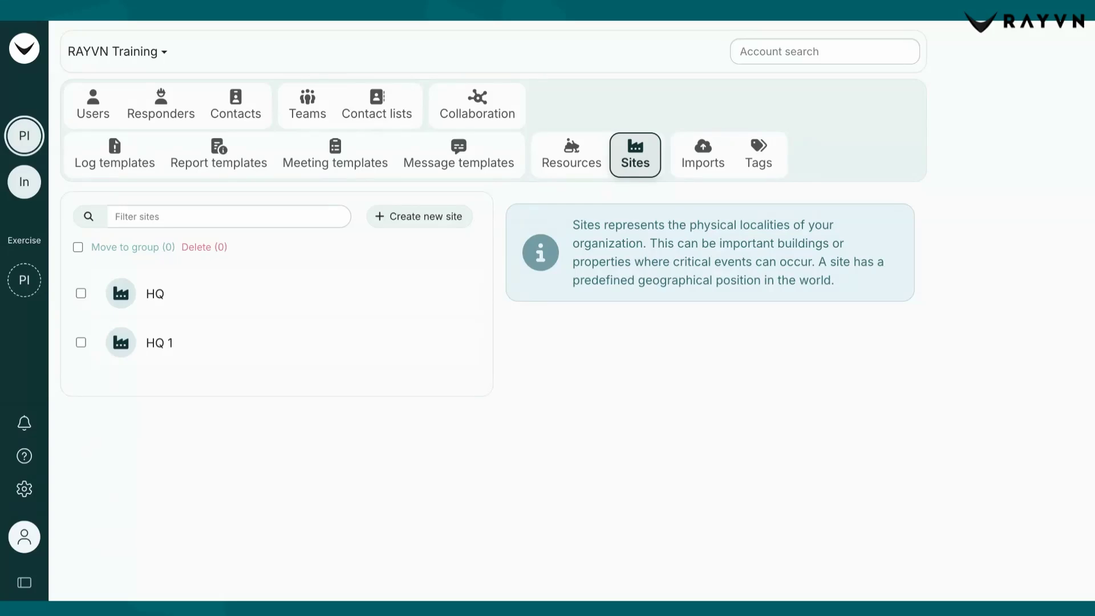
Create a site named Material Depot, move its map marker to the Manhattan waterfront near Two Bridges, and save it
{"action": "left_click", "coordinate": [415, 219]}
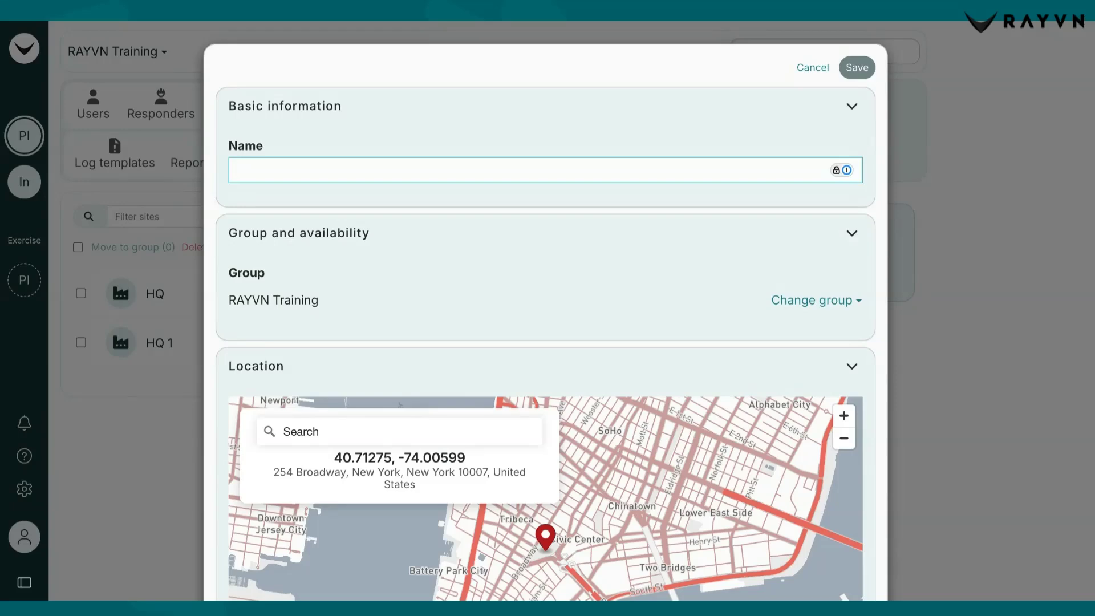
{"action": "type", "text": "Material Depot"}
{"action": "scroll", "coordinate": [582, 383], "scroll_direction": "down", "scroll_amount": 3}
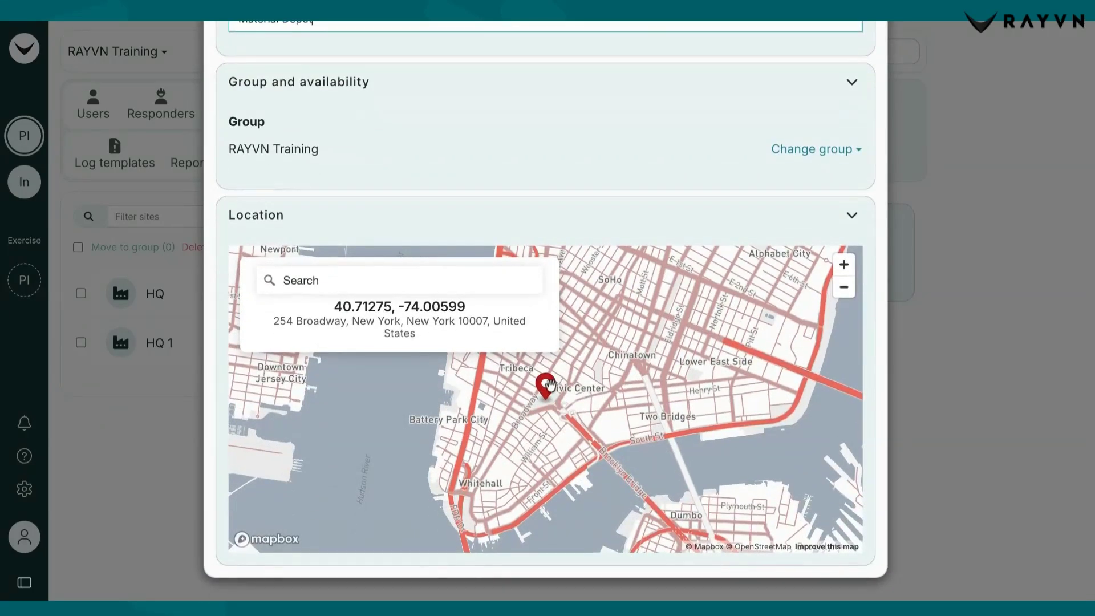
{"action": "mouse_move", "coordinate": [547, 385]}
{"action": "left_mouse_down"}
{"action": "mouse_move", "coordinate": [617, 400]}
{"action": "mouse_move", "coordinate": [626, 422]}
{"action": "left_mouse_up"}
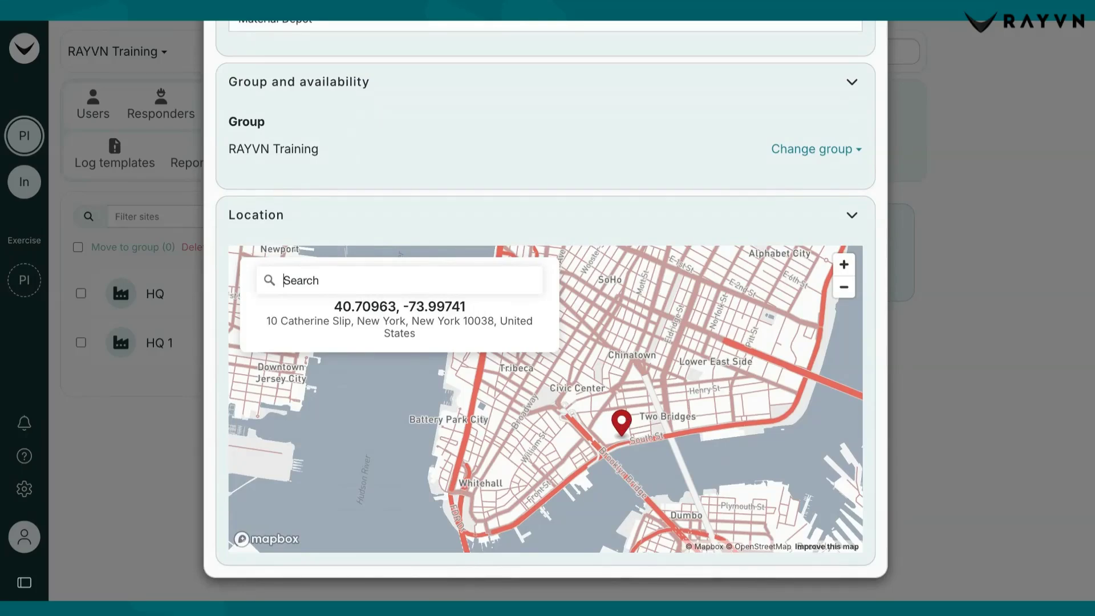
{"action": "scroll", "coordinate": [590, 393], "scroll_direction": "down", "scroll_amount": 5}
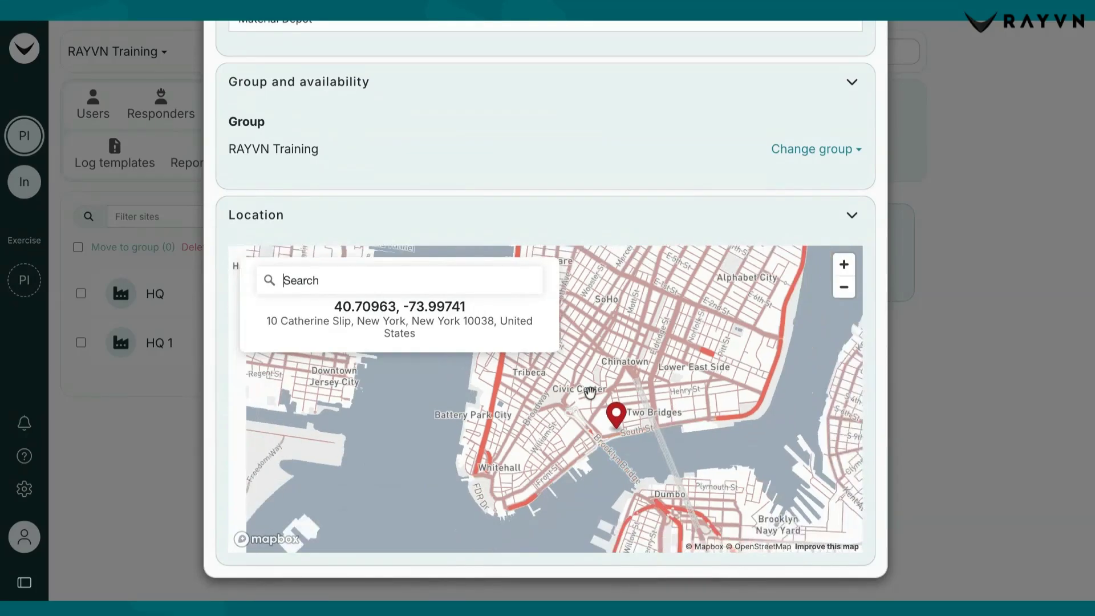
{"action": "scroll", "coordinate": [591, 393], "scroll_direction": "down", "scroll_amount": 2}
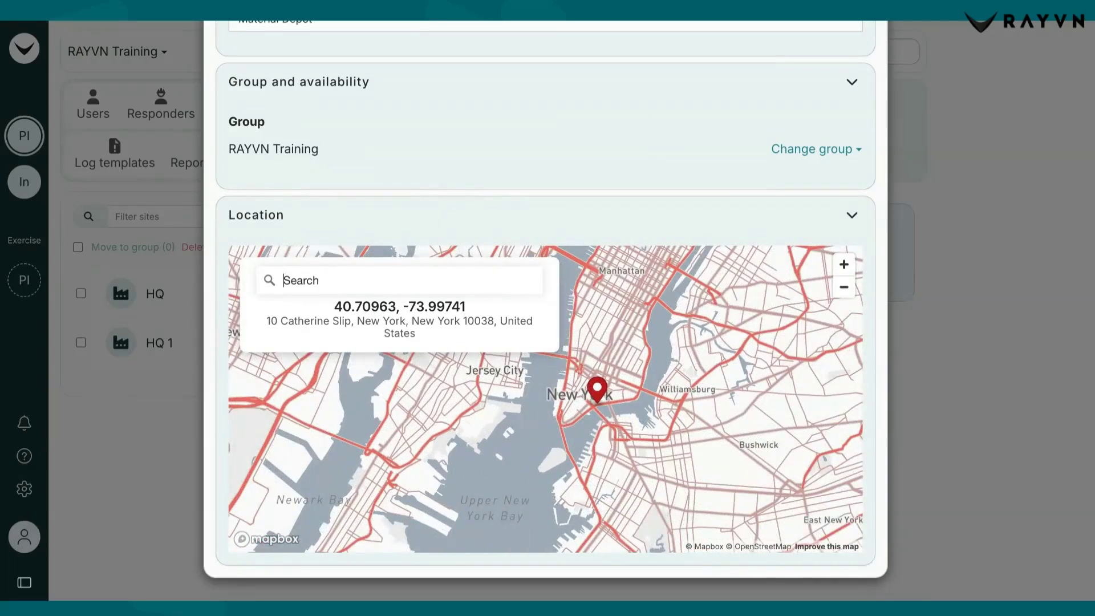
{"action": "scroll", "coordinate": [552, 310], "scroll_direction": "up", "scroll_amount": 3}
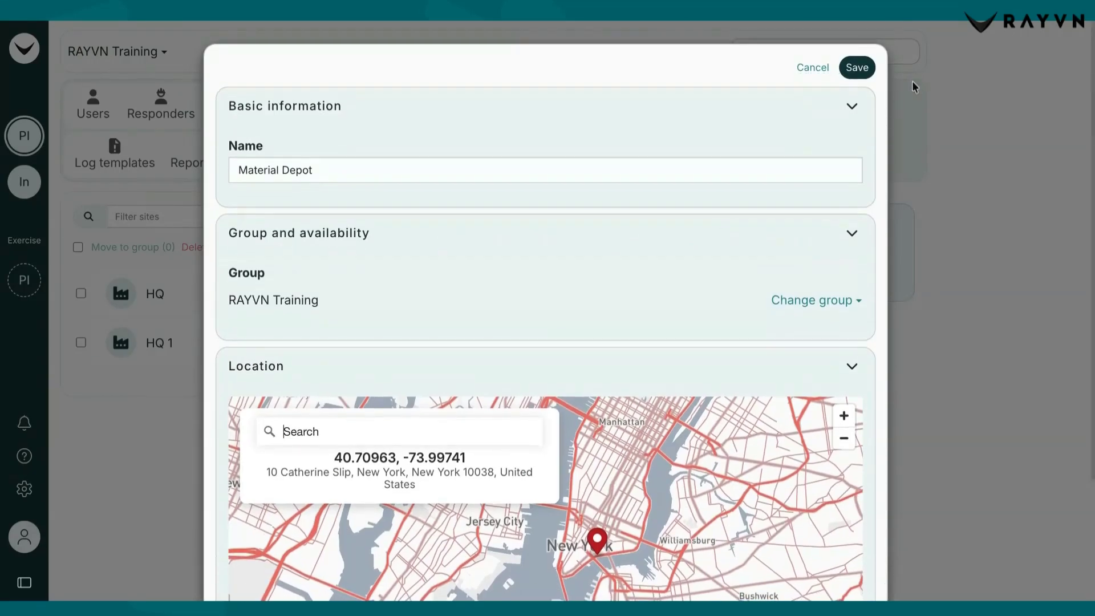
{"action": "left_click", "coordinate": [859, 67]}
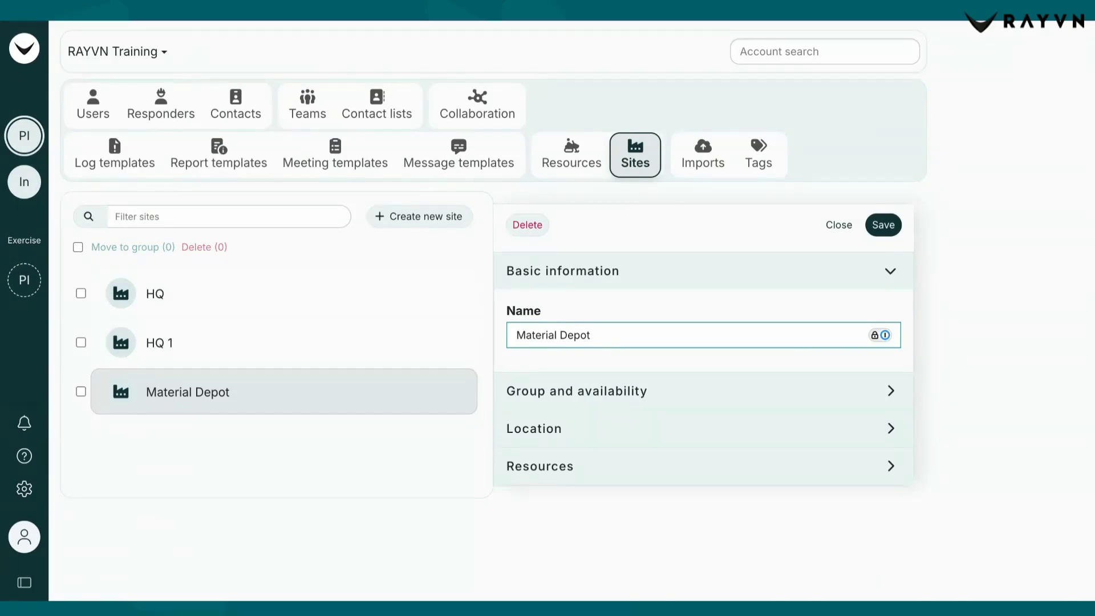
Start a new resource tag and set its color to purple
{"action": "left_click", "coordinate": [758, 155]}
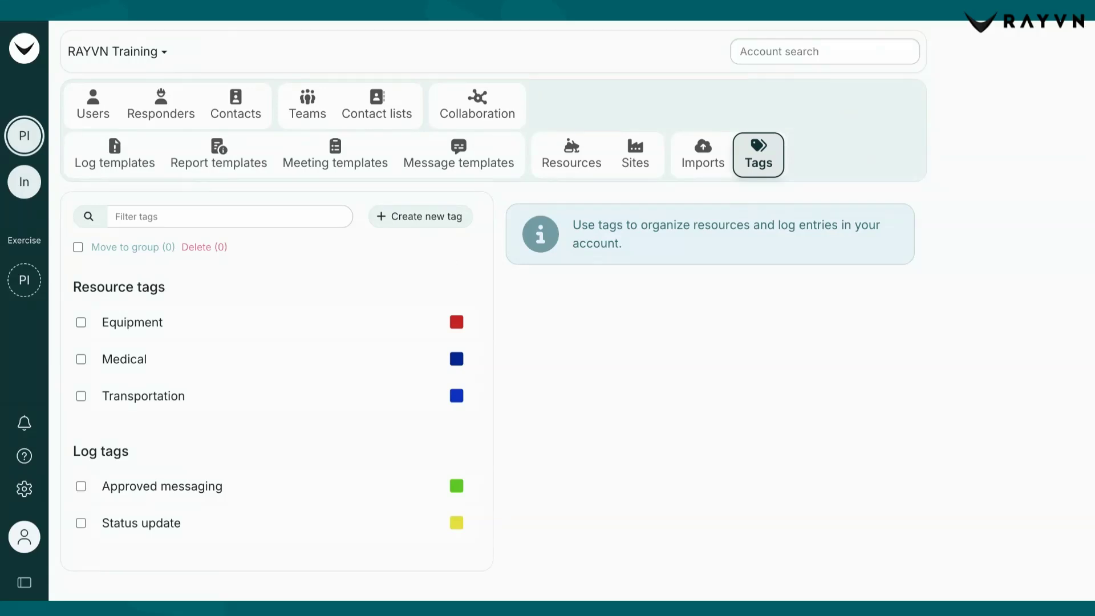
{"action": "left_click", "coordinate": [428, 217]}
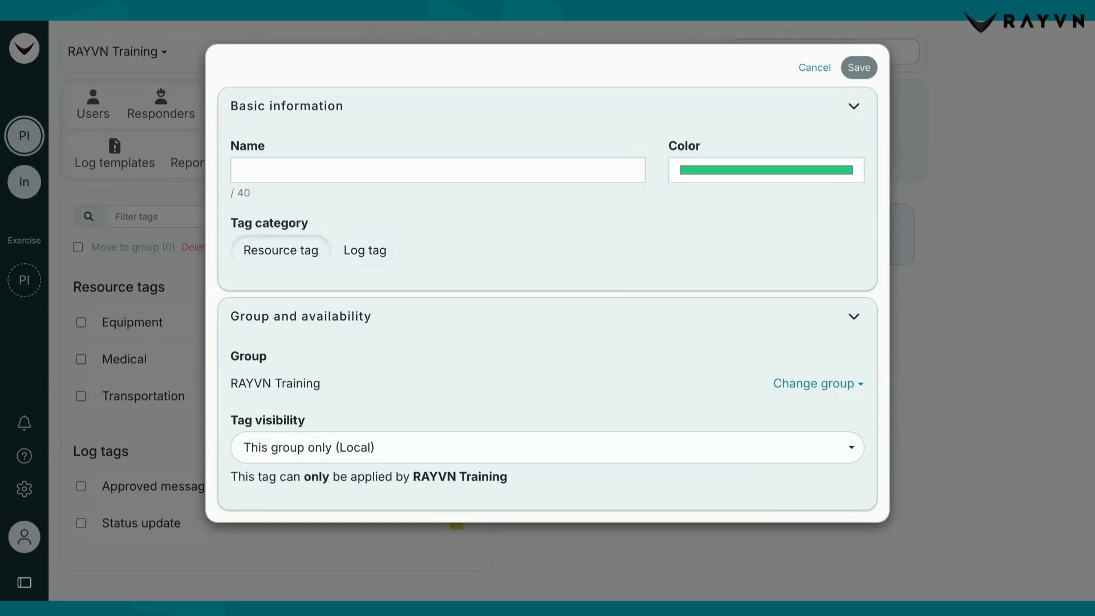
{"action": "left_click", "coordinate": [733, 176]}
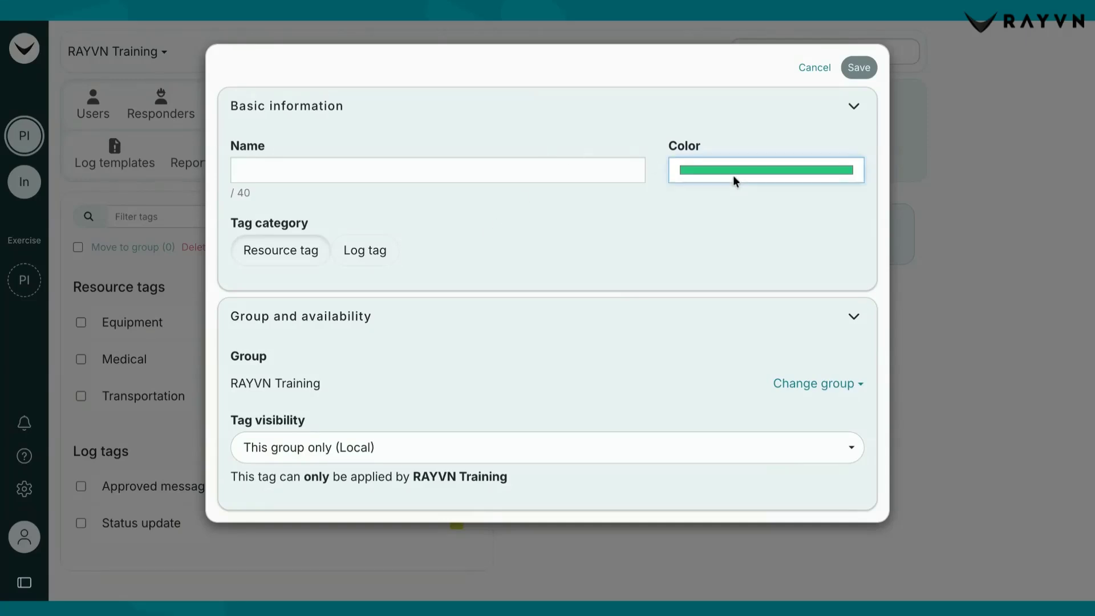
{"action": "left_click", "coordinate": [726, 183]}
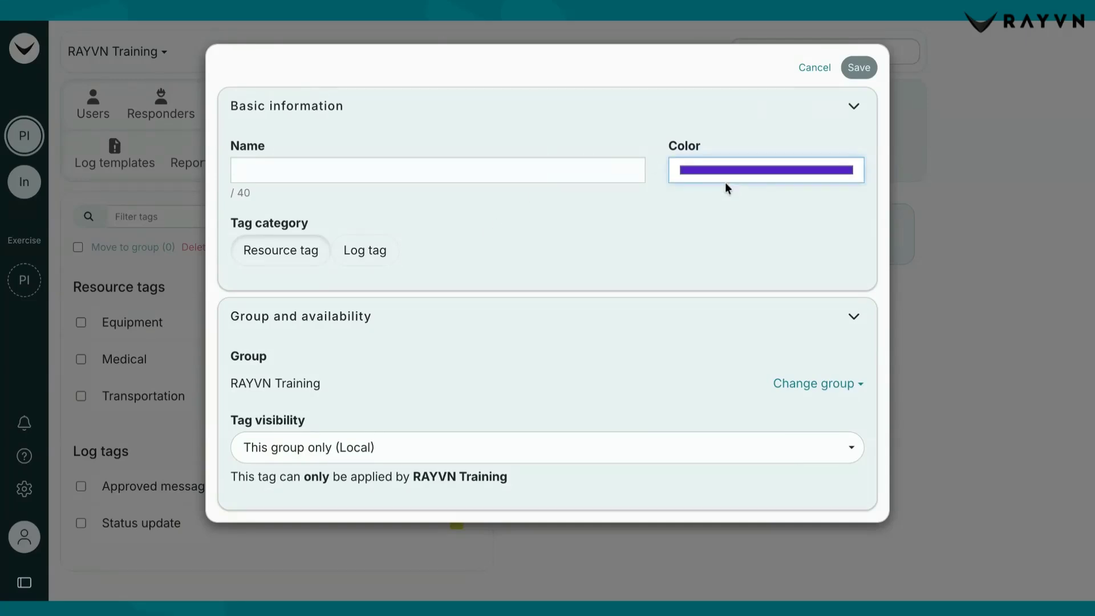
{"action": "left_click", "coordinate": [630, 245]}
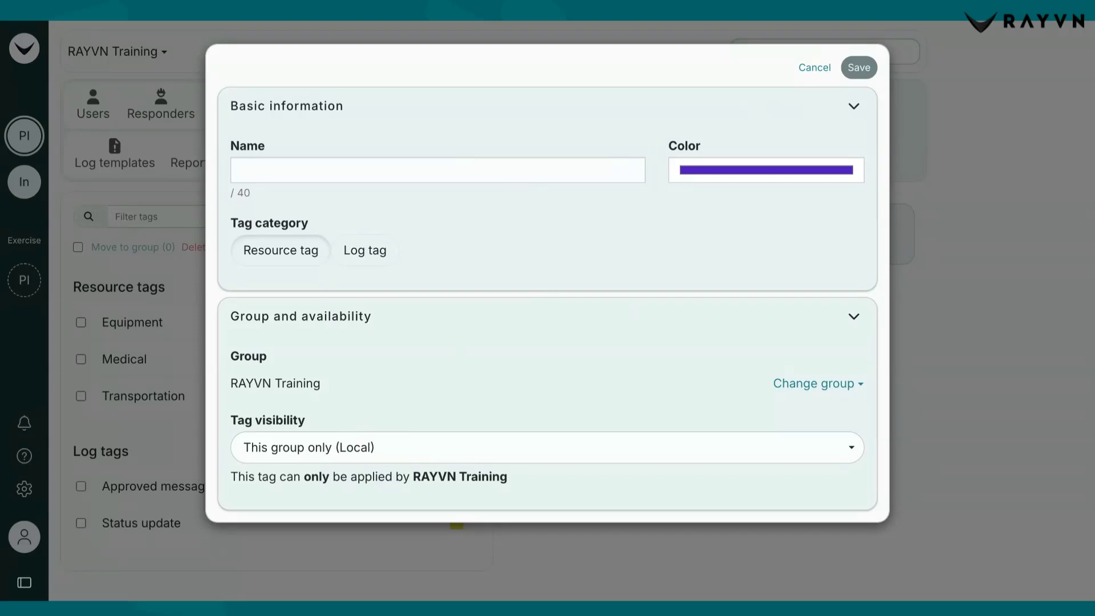
Try the All groups (Global) visibility for the new tag, and save it as Supplies with a green color
{"action": "left_click", "coordinate": [416, 455]}
{"action": "left_click", "coordinate": [388, 484]}
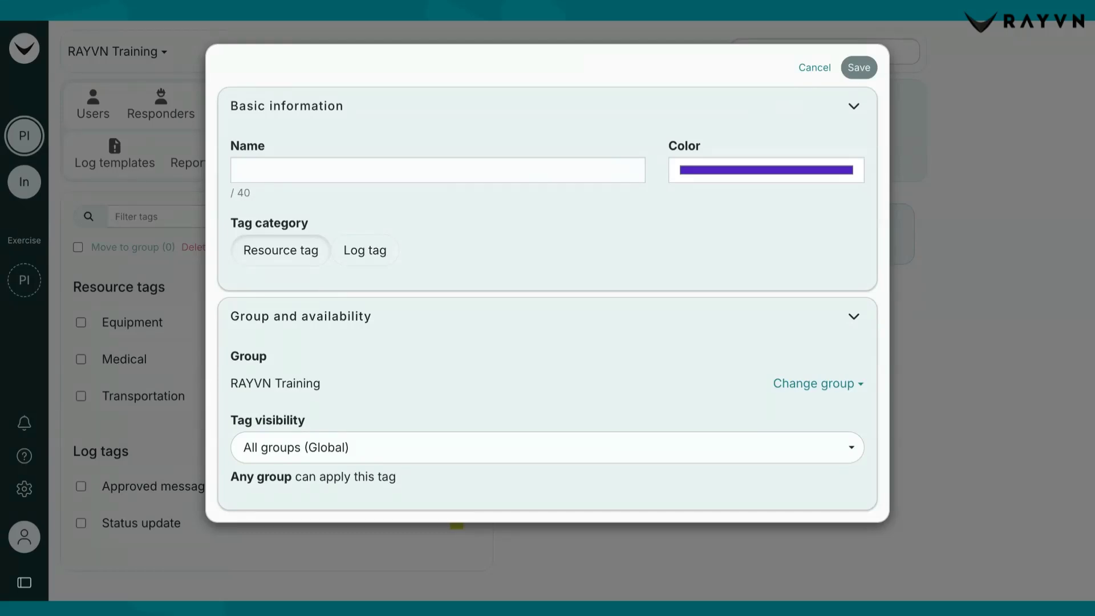
{"action": "left_click", "coordinate": [409, 439]}
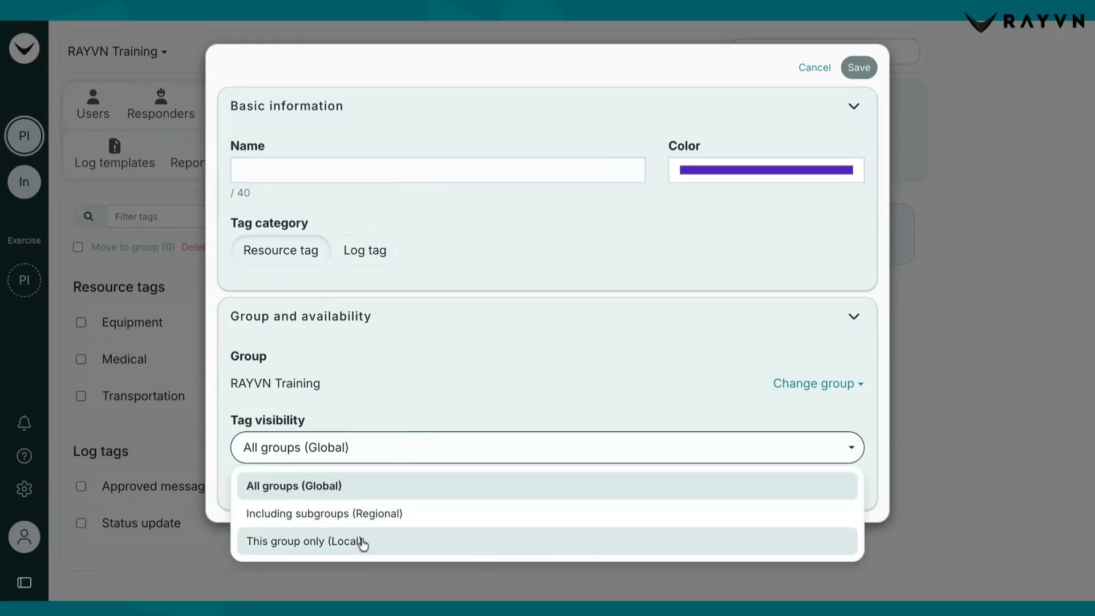
{"action": "left_click", "coordinate": [406, 416]}
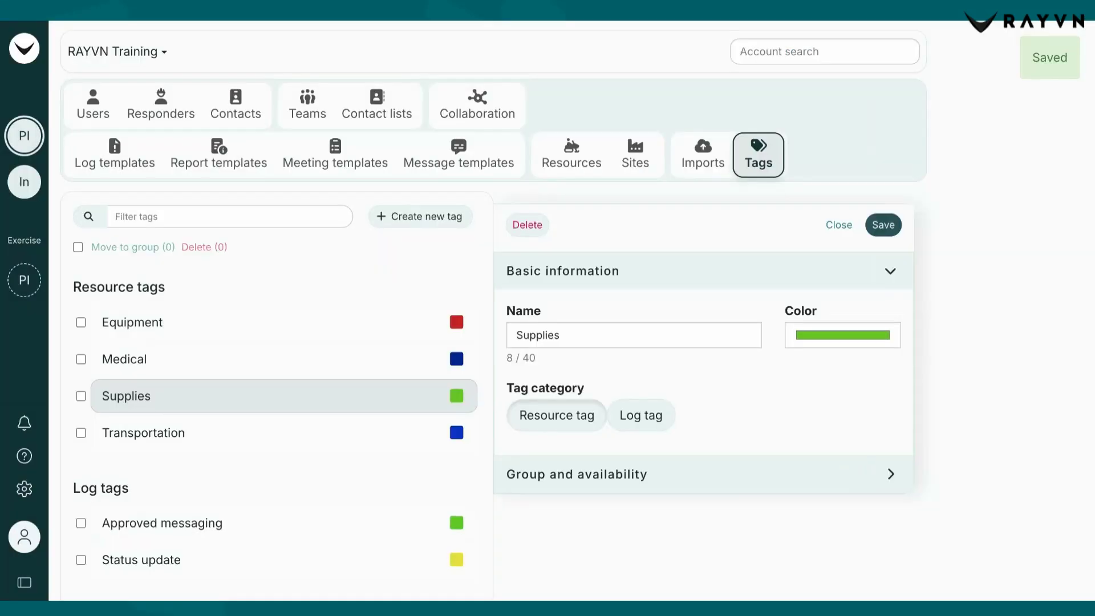